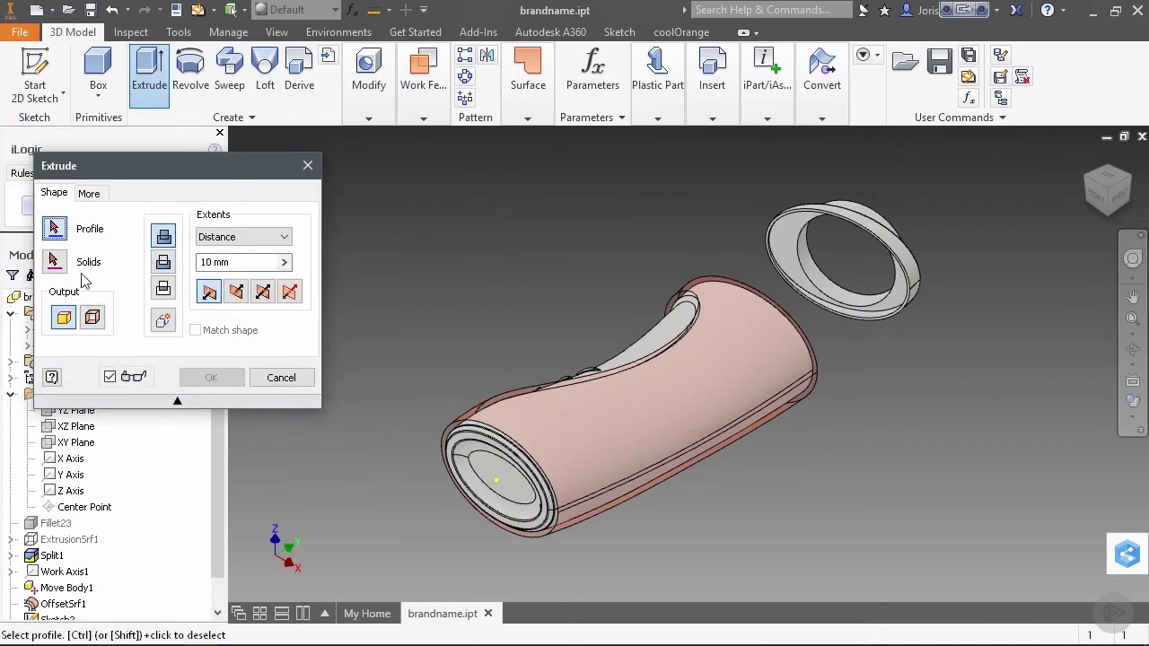
Extrude the MY BRAND text as a New Solid, Between the start plane and the canister face.
click(164, 321)
click(655, 404)
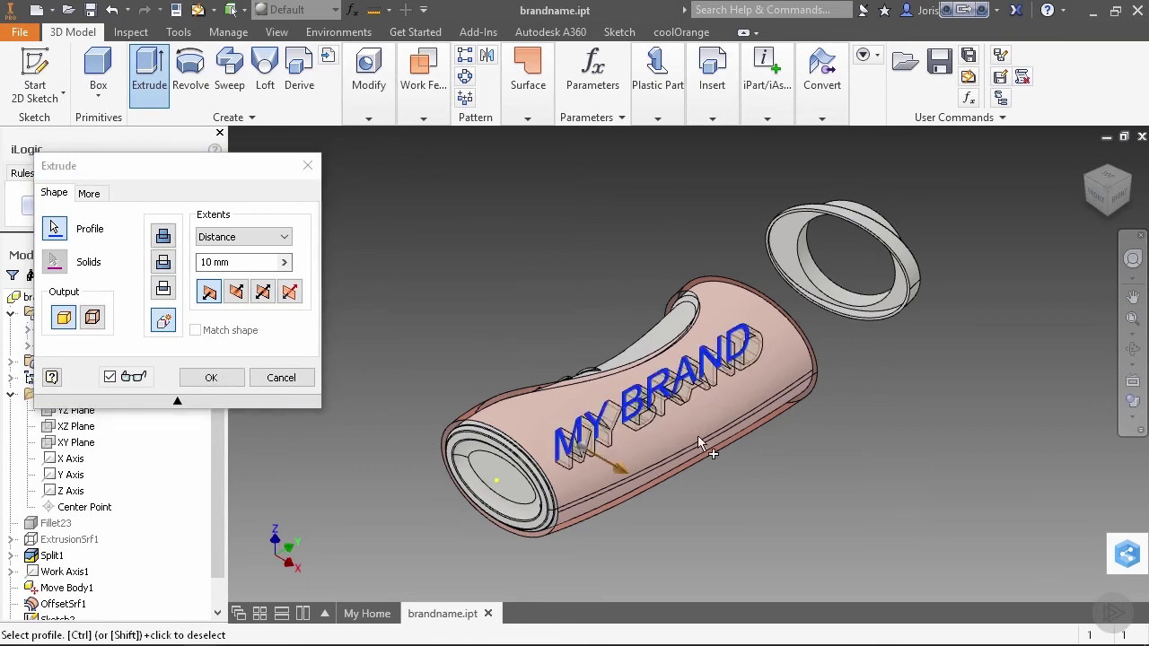
click(270, 237)
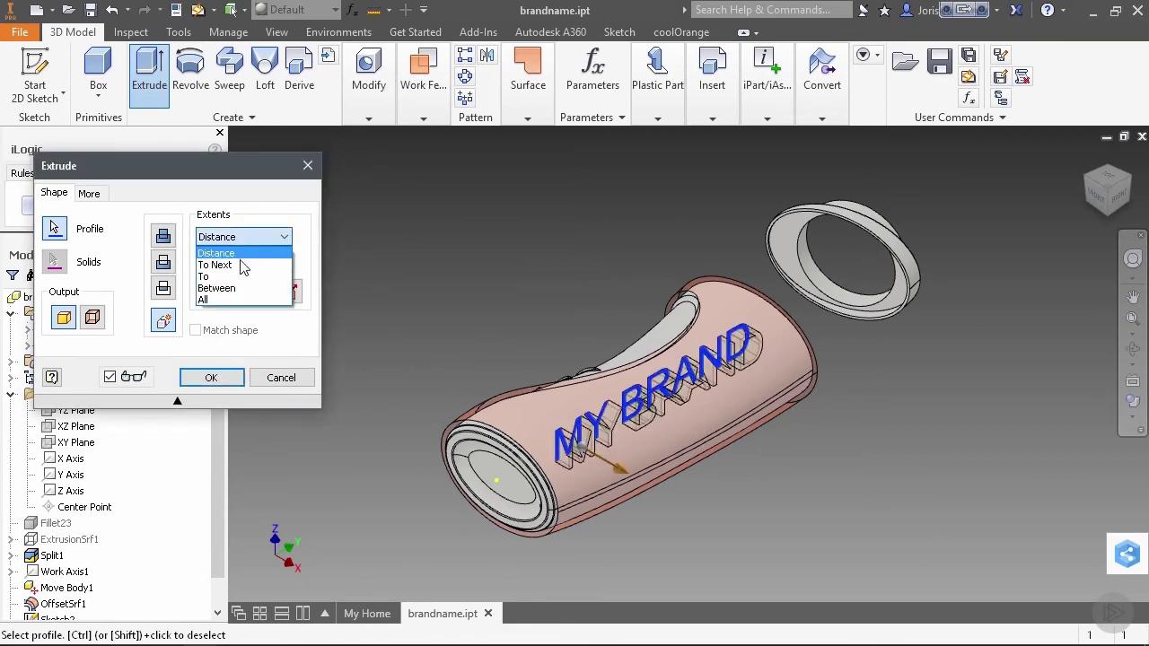
click(225, 288)
key(F4)
drag(772, 394, 476, 458)
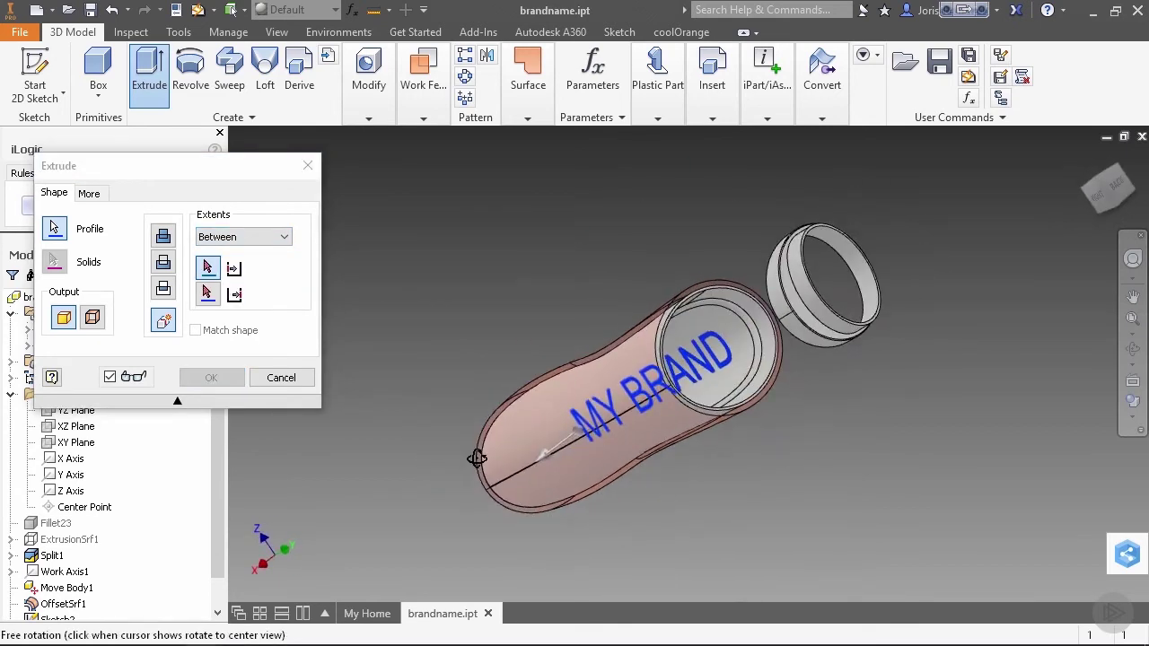
scroll(673, 400, down, 5)
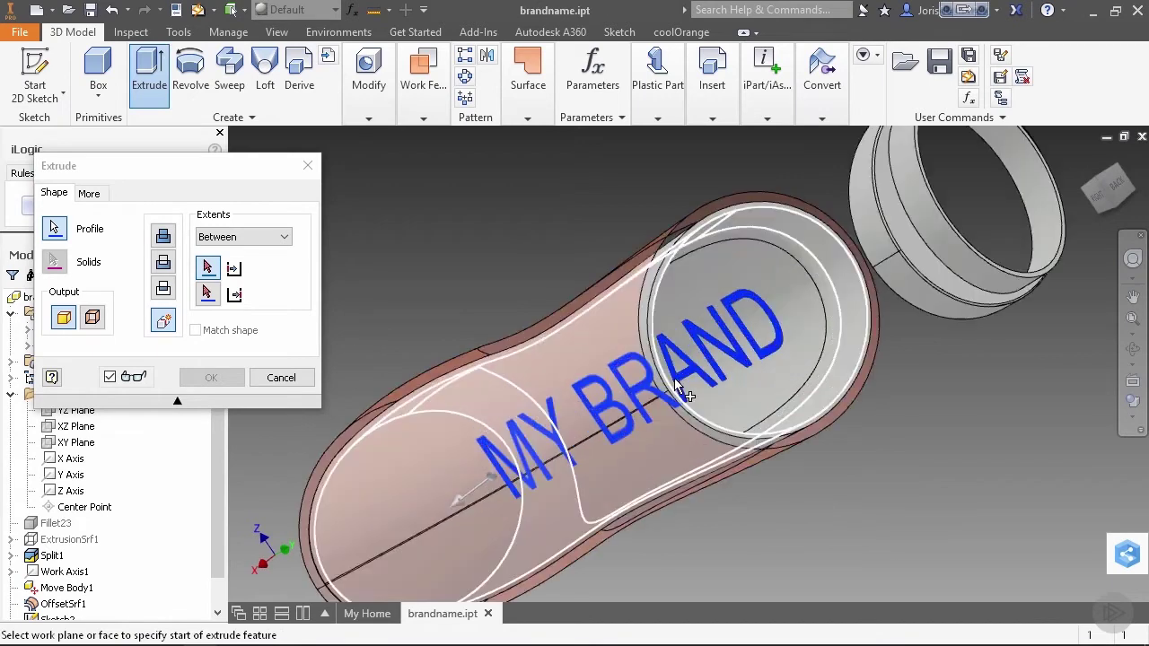
click(634, 355)
scroll(628, 359, up, 3)
click(607, 371)
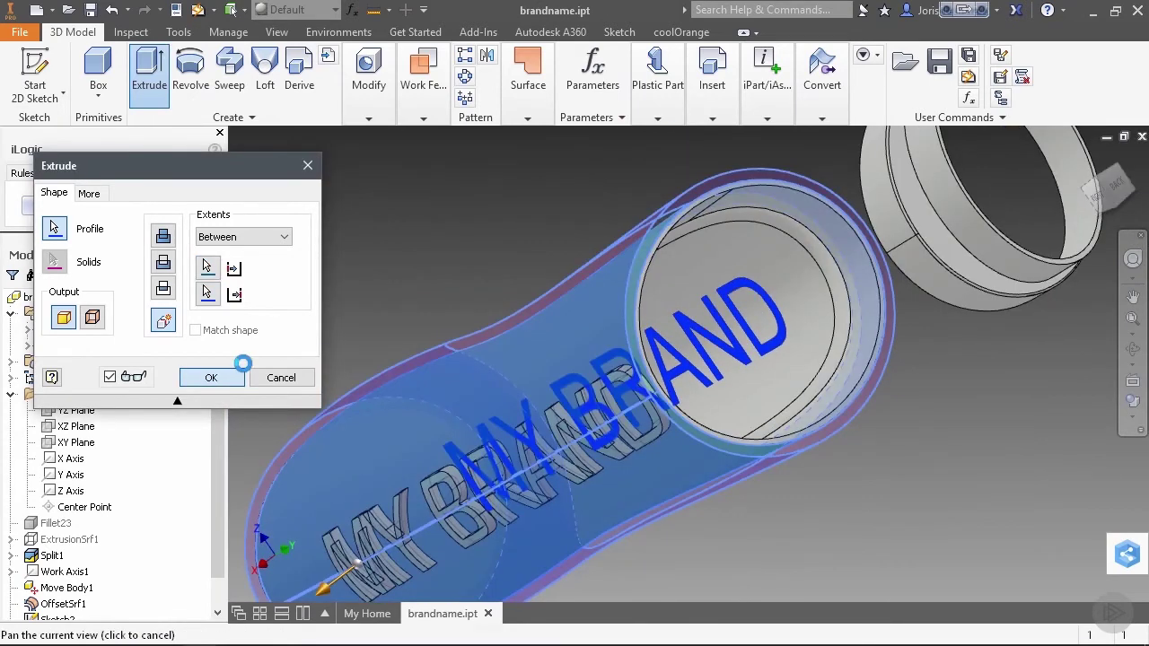
click(224, 375)
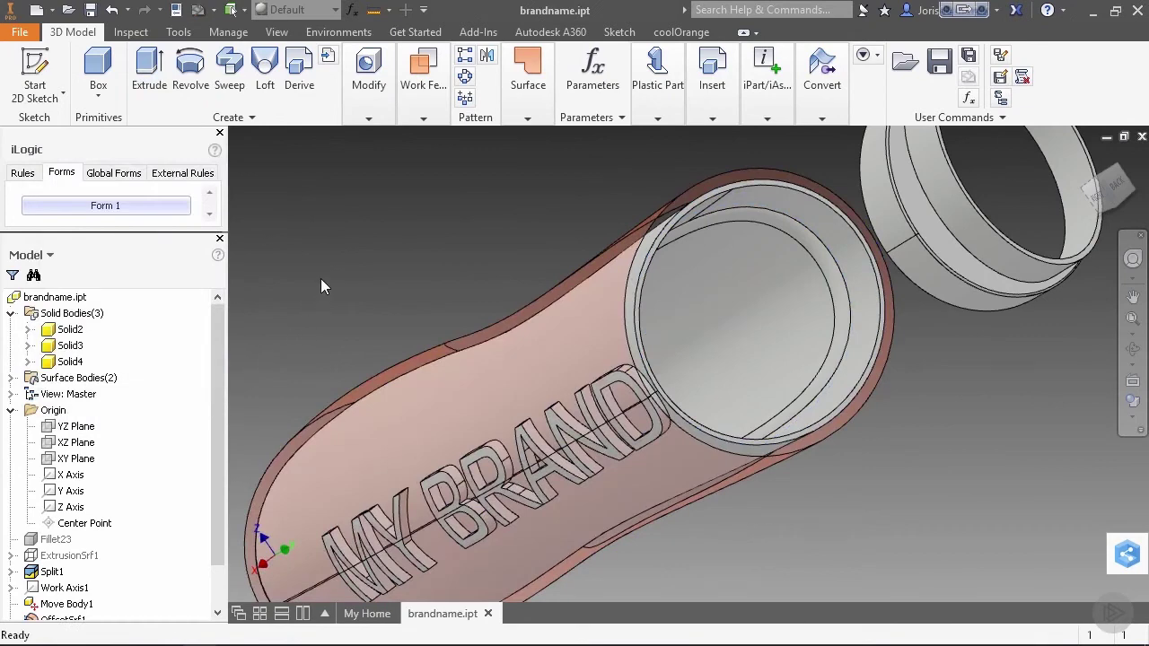
key(F4)
drag(611, 323, 852, 246)
scroll(852, 246, up, 3)
key(F4)
drag(660, 409, 823, 412)
key(Escape)
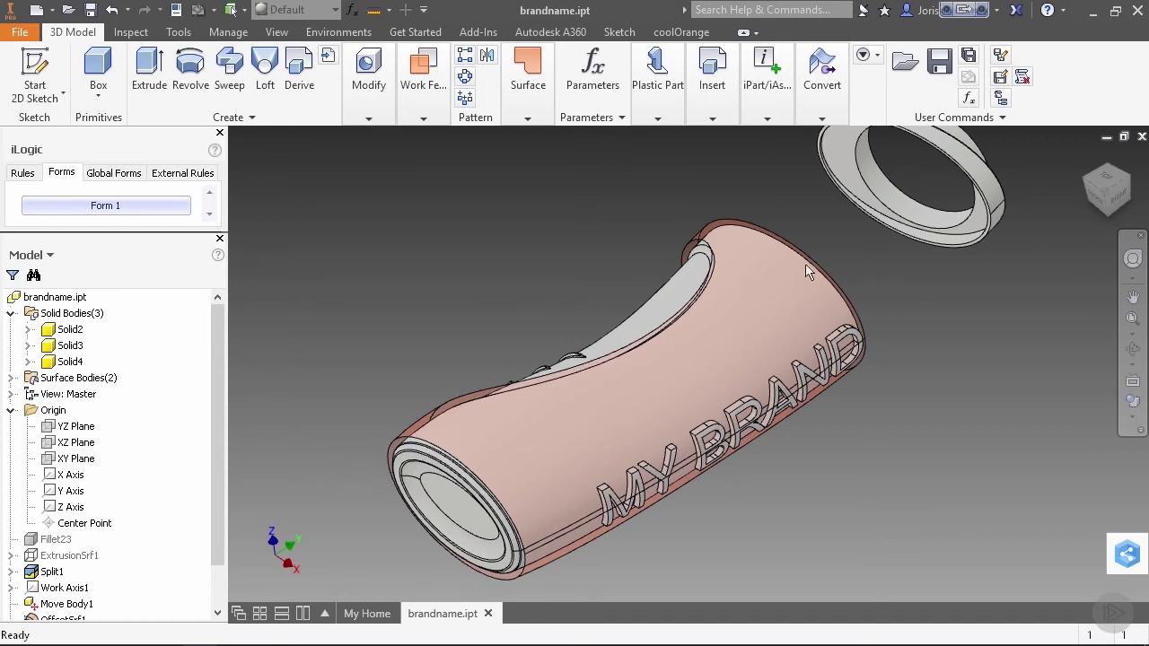
Hide the Solid2 canister, Solid3 ring and Srf2 surface bodies.
right_click(72, 329)
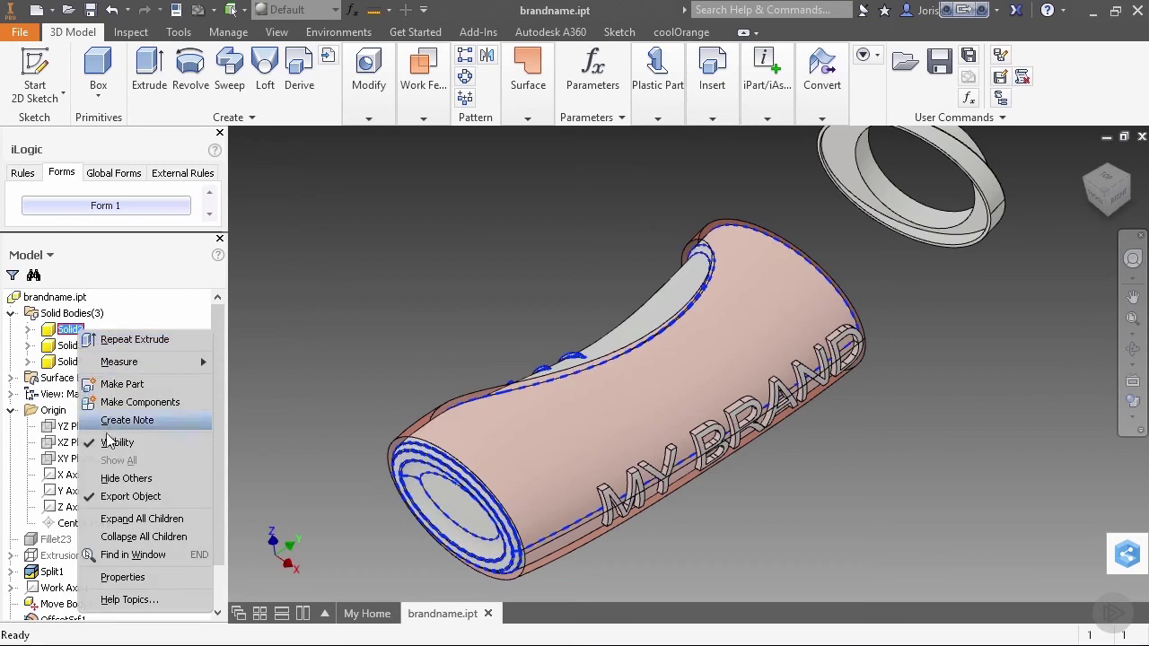
click(115, 442)
right_click(72, 347)
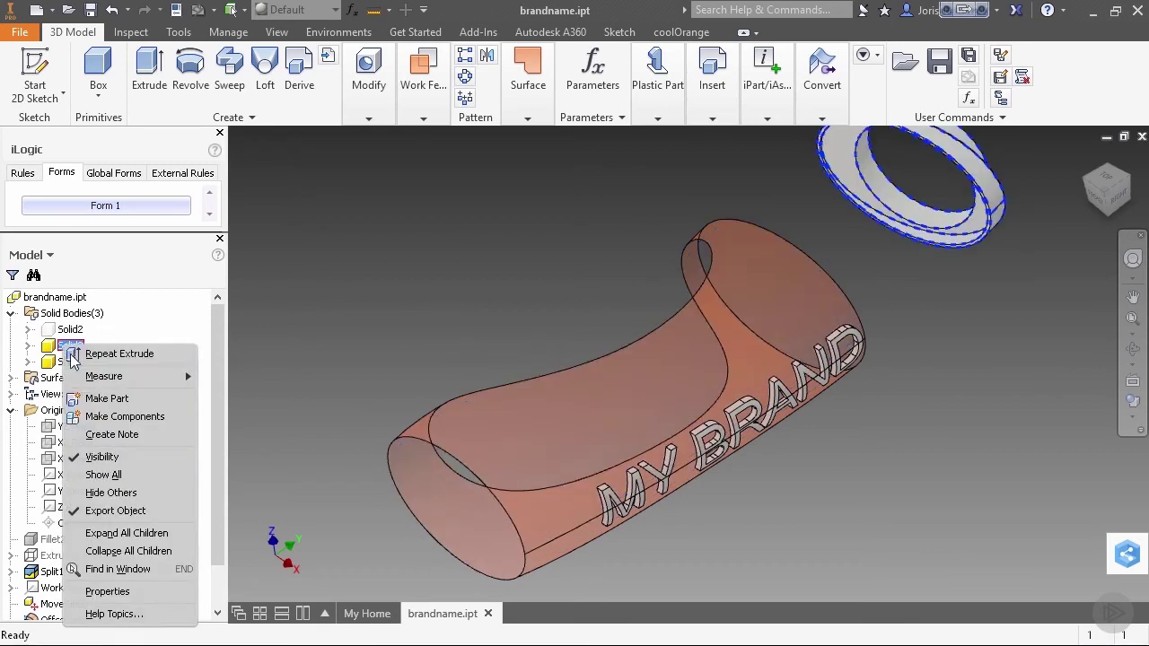
click(101, 457)
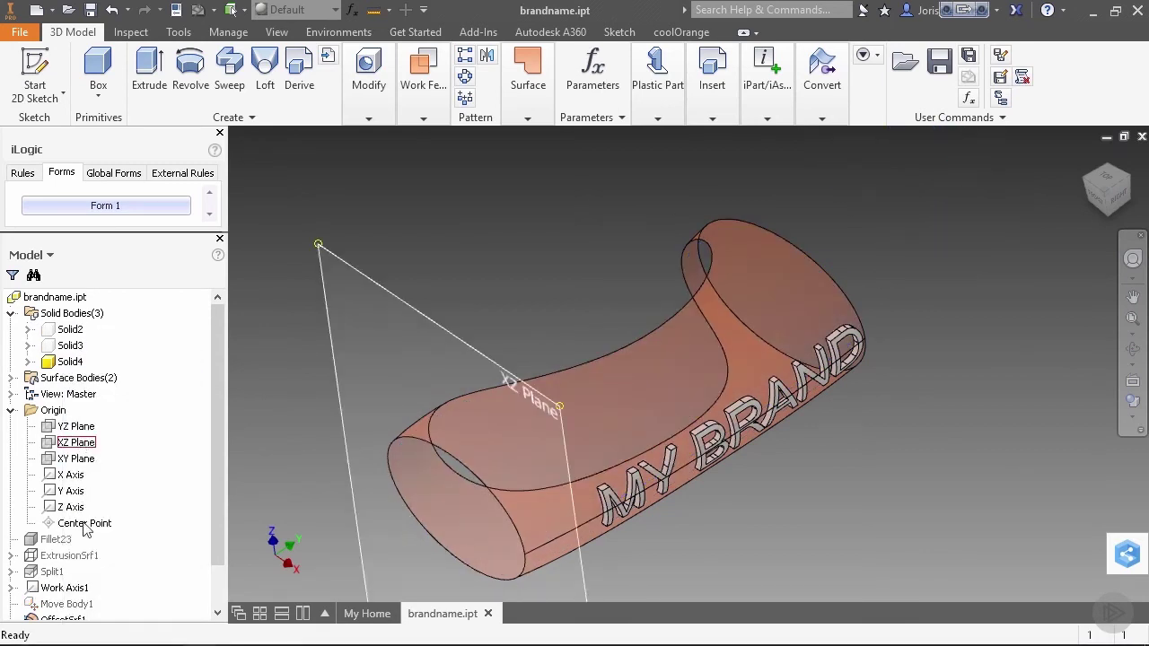
click(12, 377)
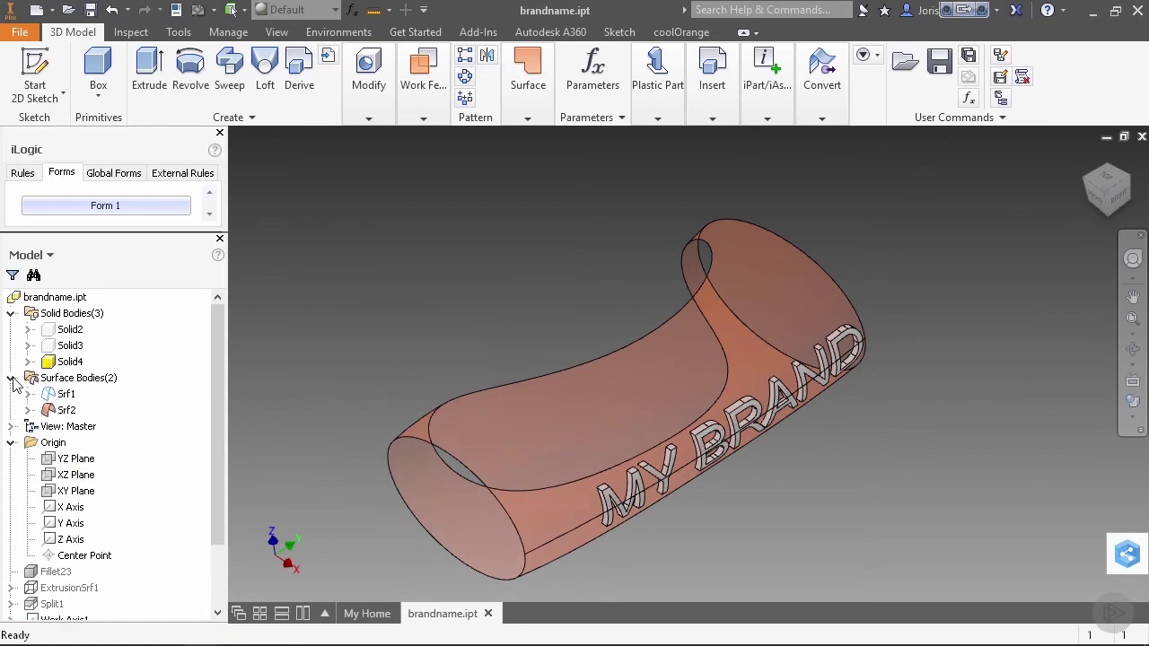
right_click(70, 410)
click(101, 485)
Pan and zoom so the whole MY BRAND lettering is centred in view.
click(101, 475)
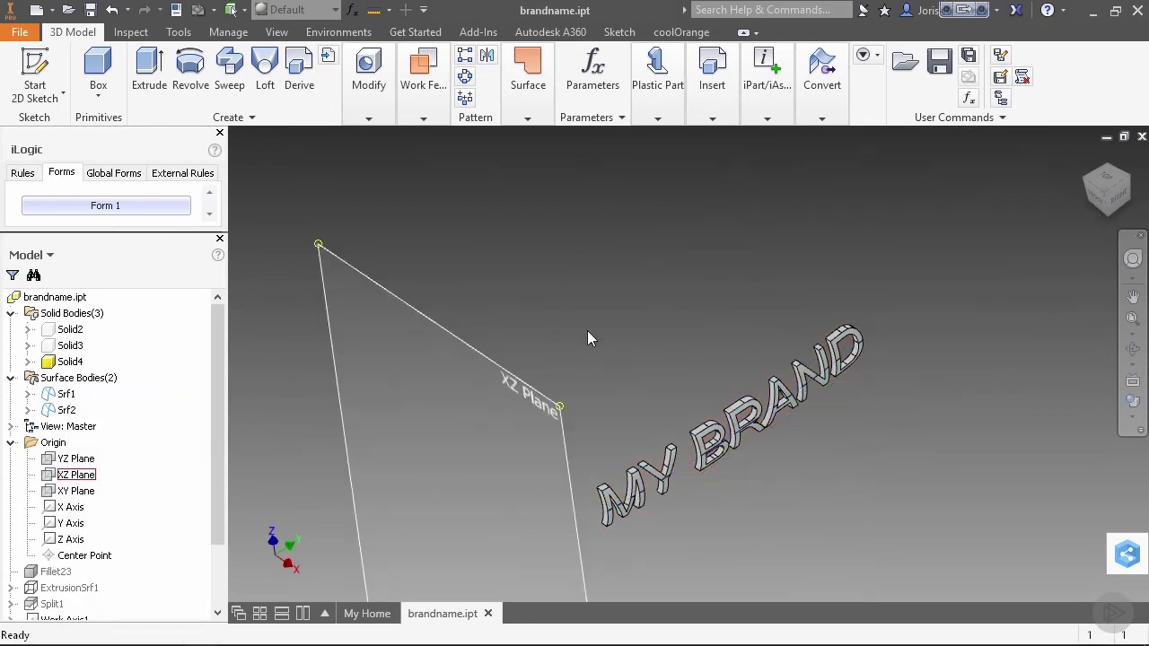
scroll(667, 359, down, 3)
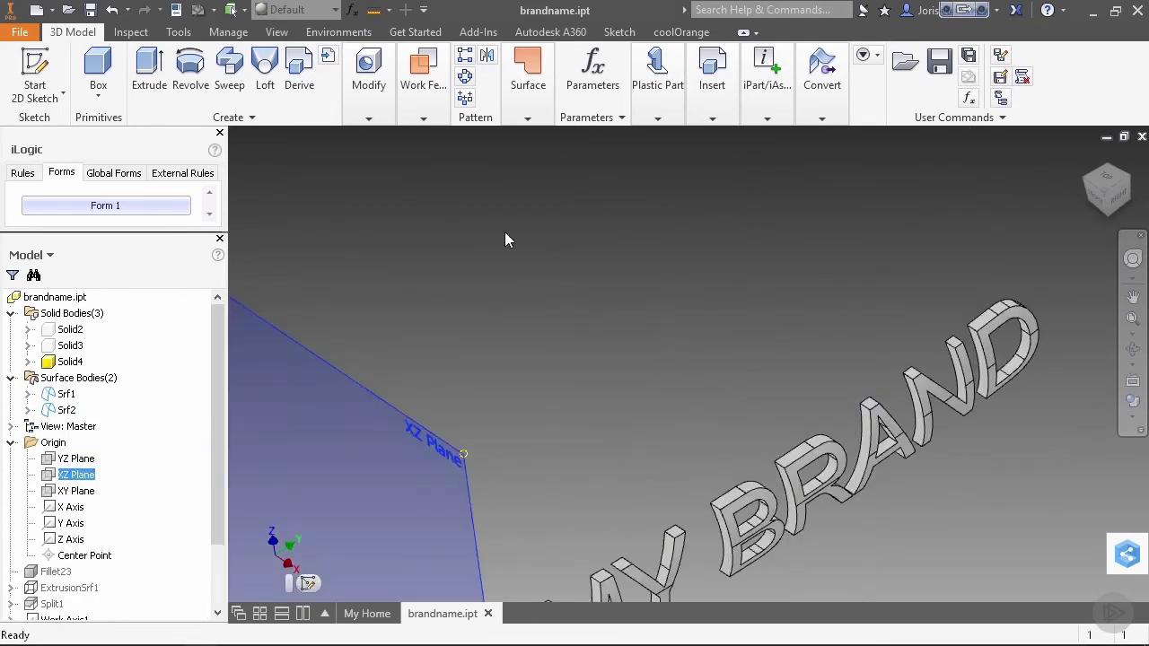
middle_drag(605, 361, 541, 229)
click(541, 230)
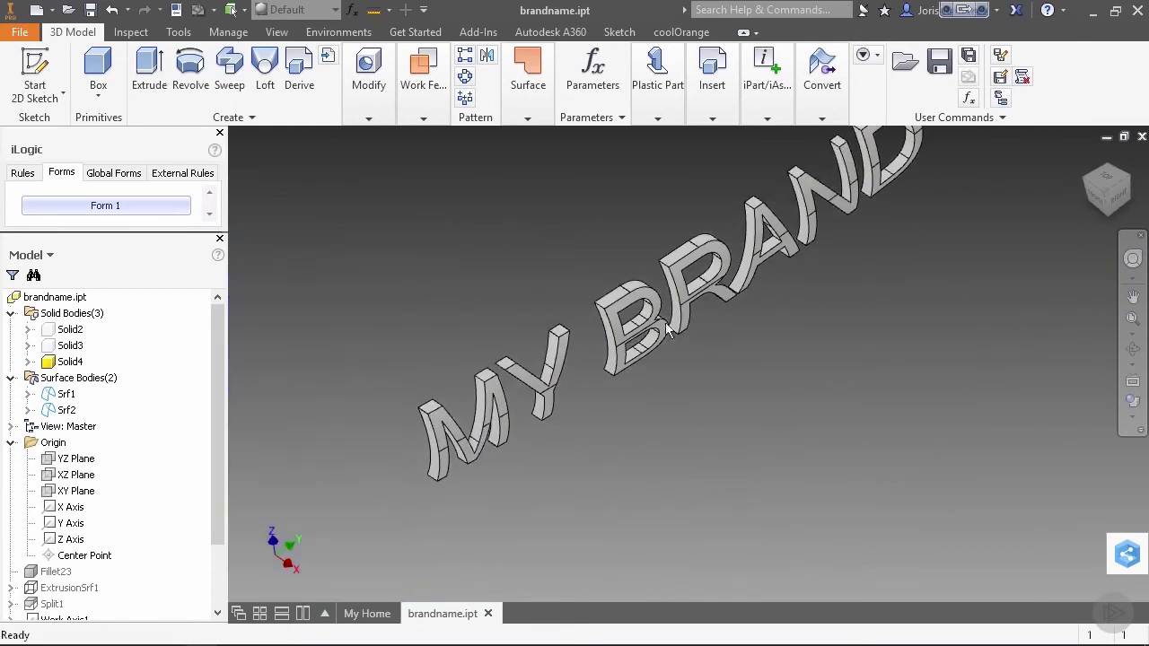
scroll(715, 378, down, 3)
scroll(712, 376, up, 2)
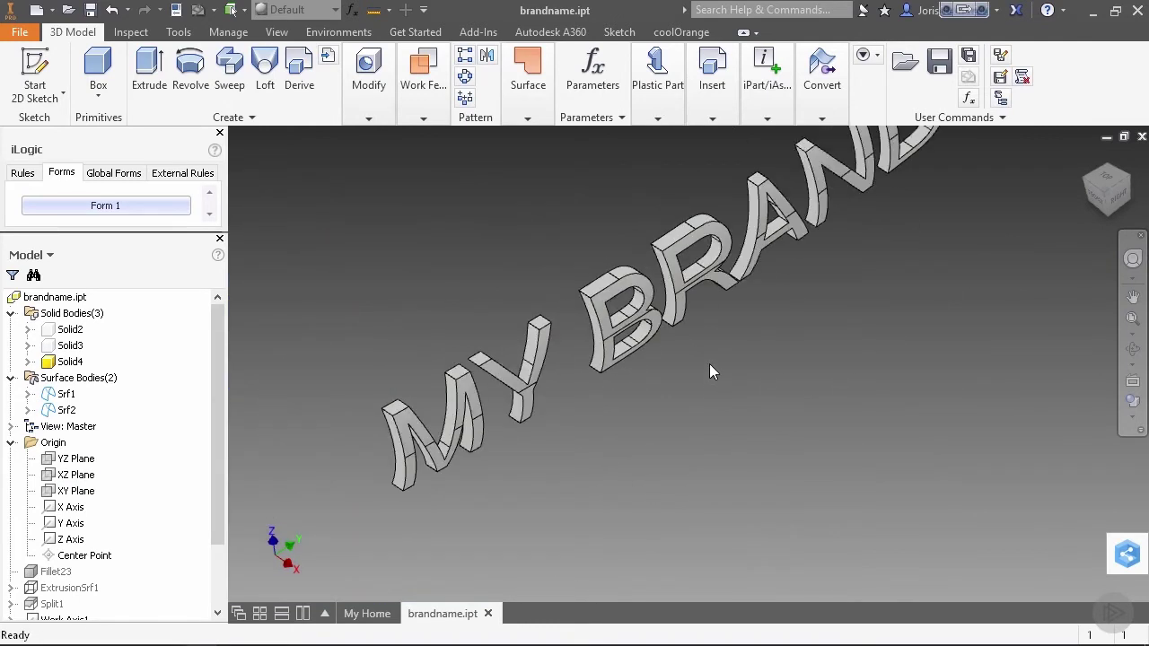
middle_drag(708, 366, 718, 442)
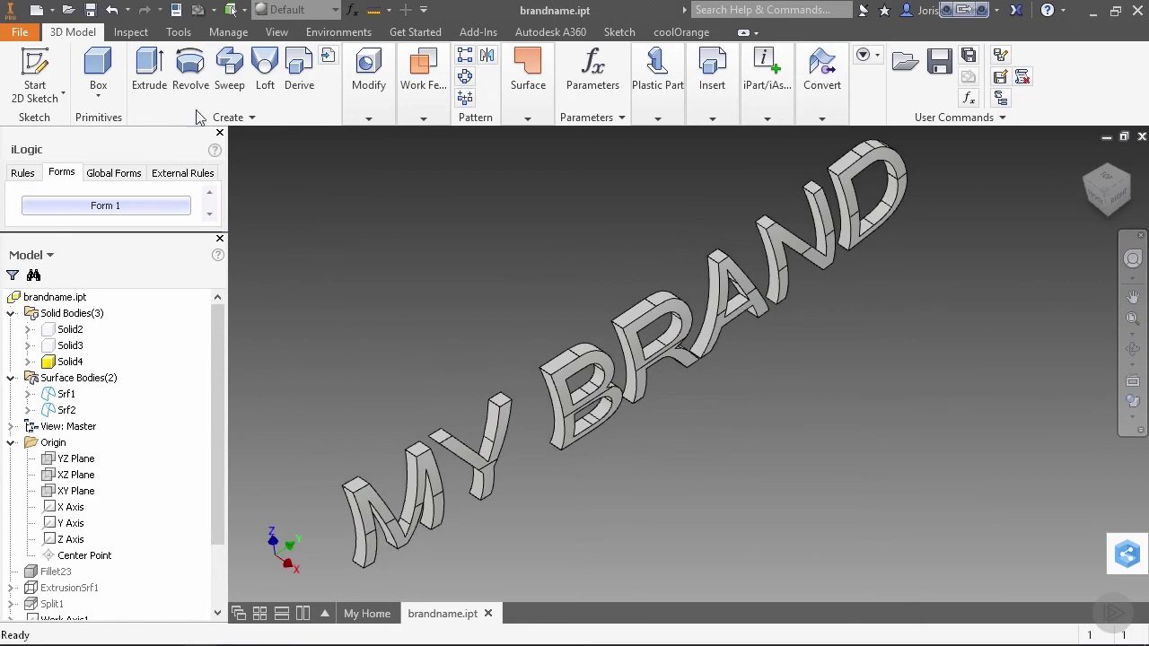
Start a fillet in solid selection mode and select all inner and outer letter edges.
click(368, 76)
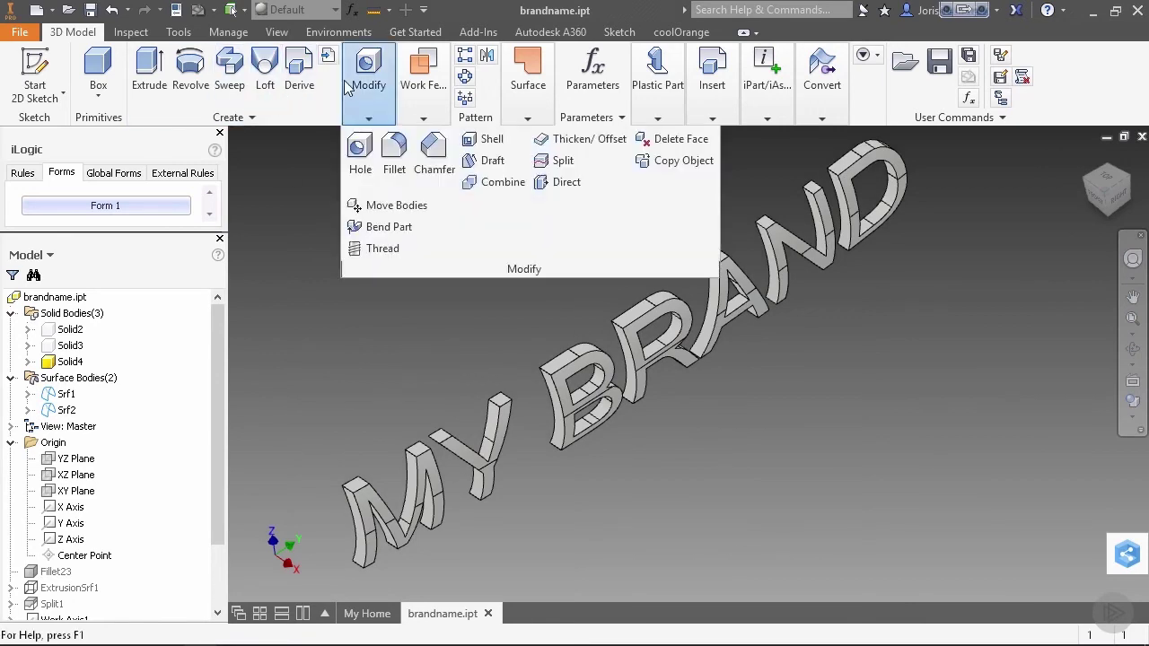
click(393, 148)
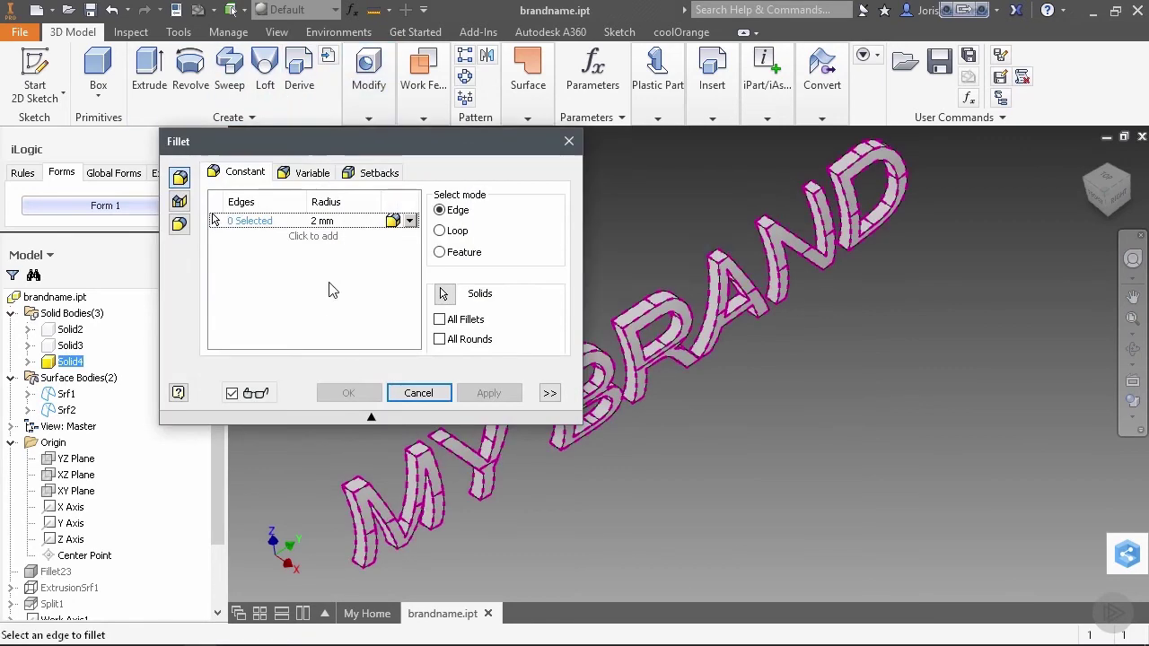
click(443, 296)
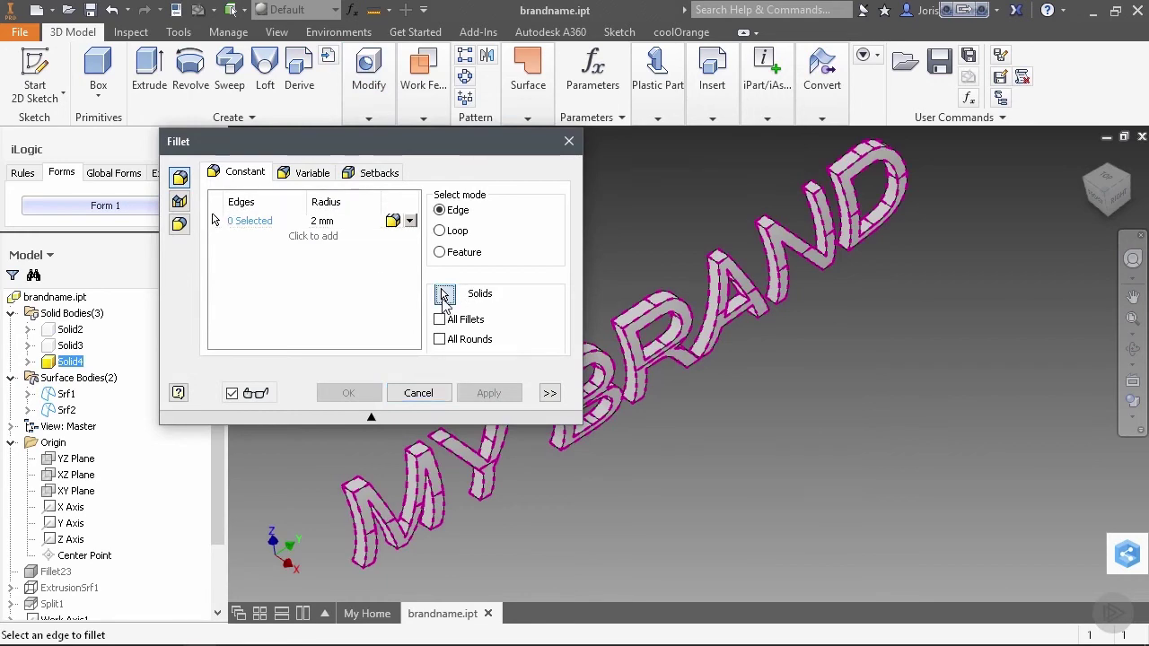
click(439, 339)
click(440, 339)
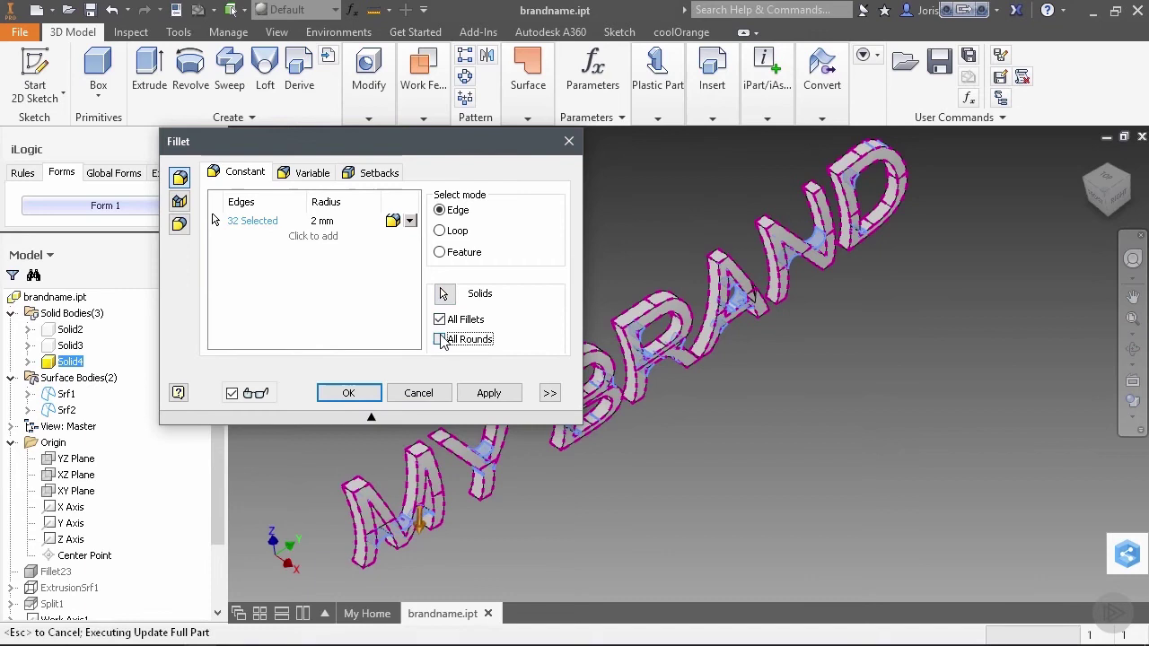
Set both edge sets to radius .5, apply, and accept the successful blends.
click(328, 221)
text(.5)
click(325, 237)
text(.5)
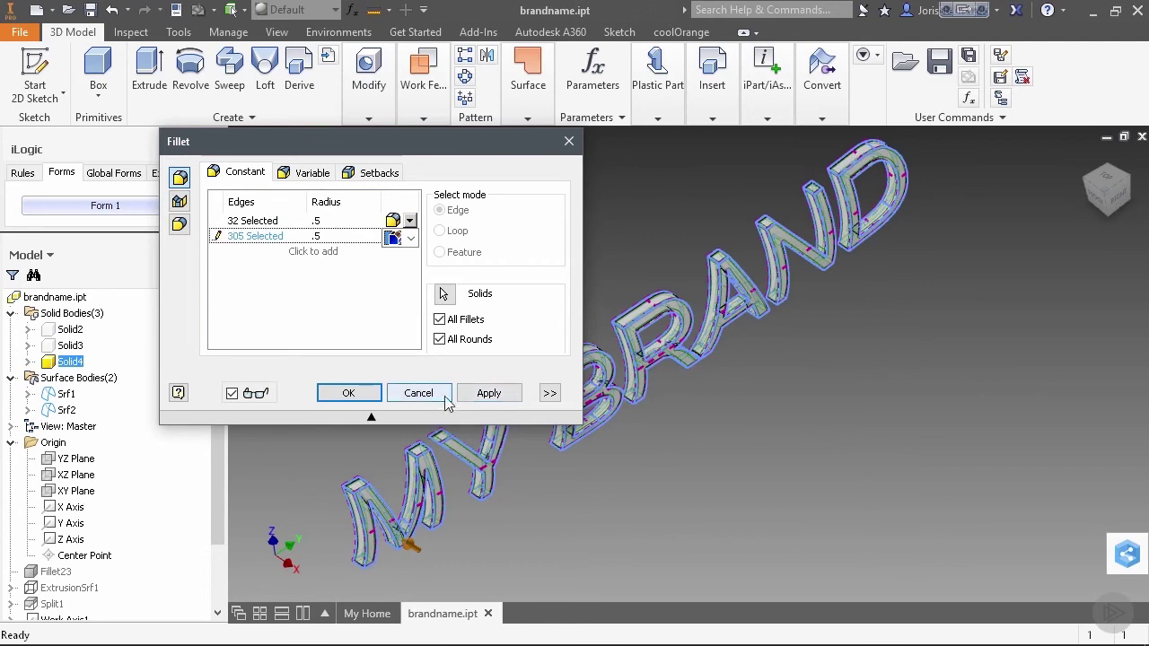
click(480, 395)
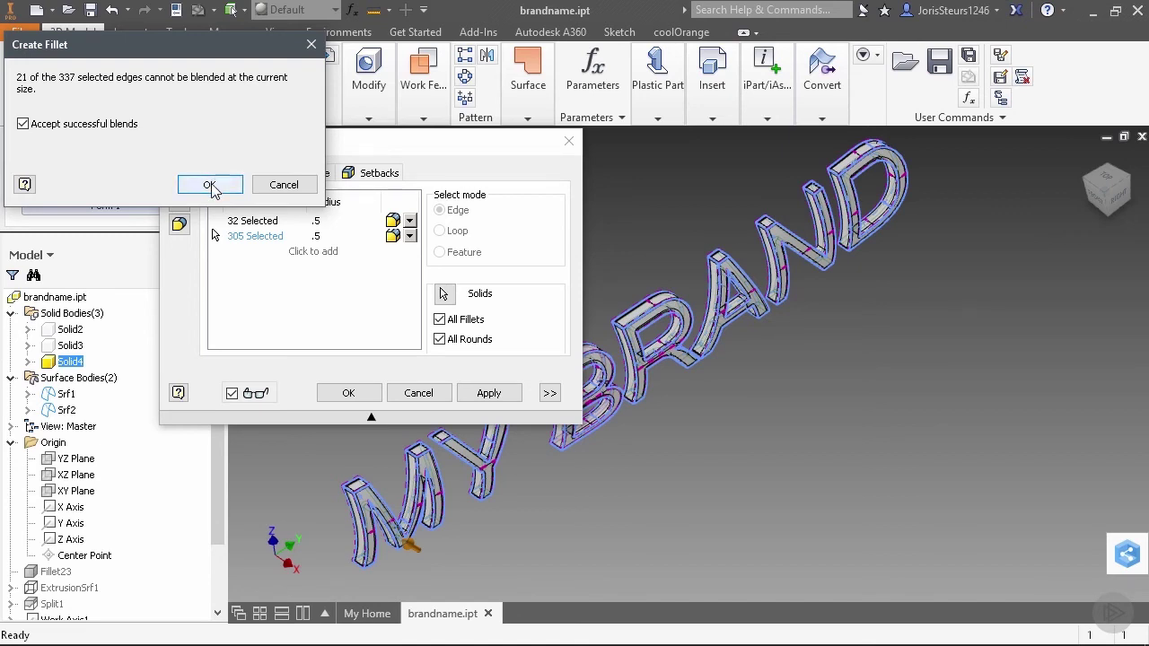
click(211, 185)
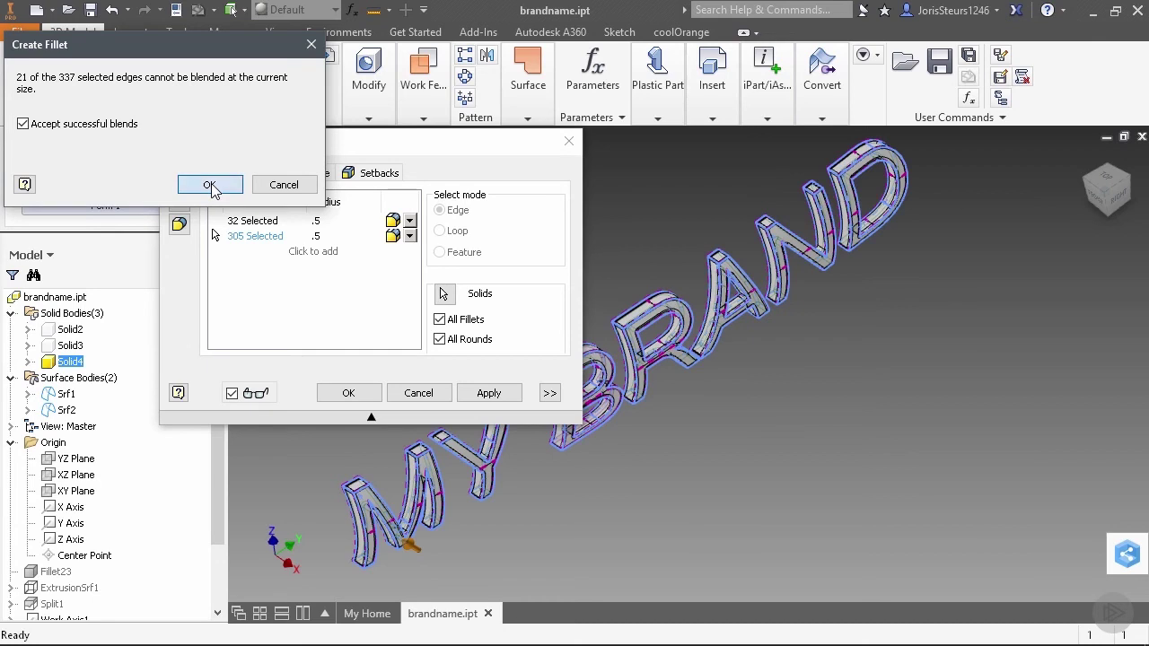
Close the Fillet tool and orbit to an edge-on view of the filleted letters.
click(415, 394)
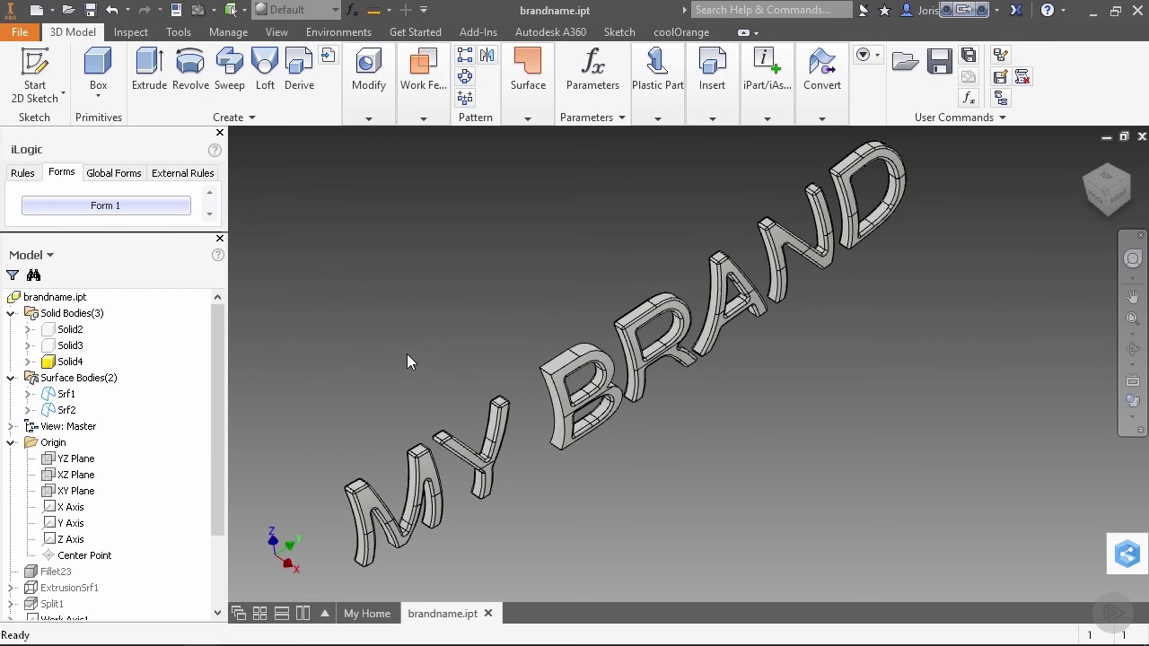
shift+middle_drag(484, 360, 666, 433)
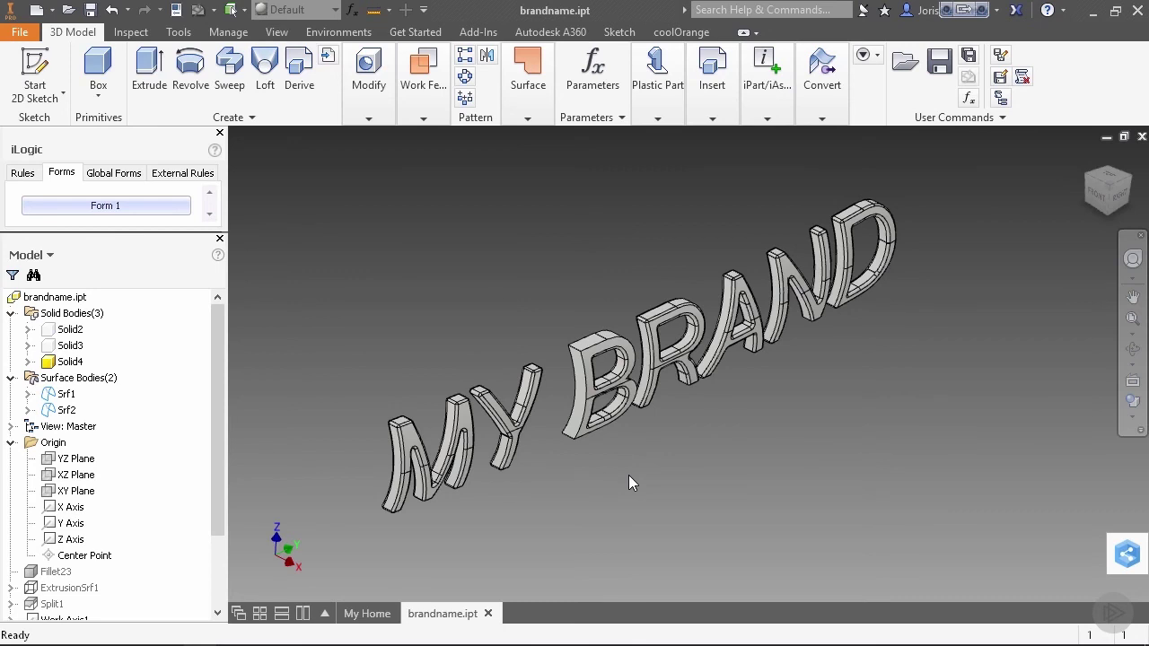
key(F4)
drag(662, 439, 988, 514)
key(Escape)
drag(219, 406, 226, 529)
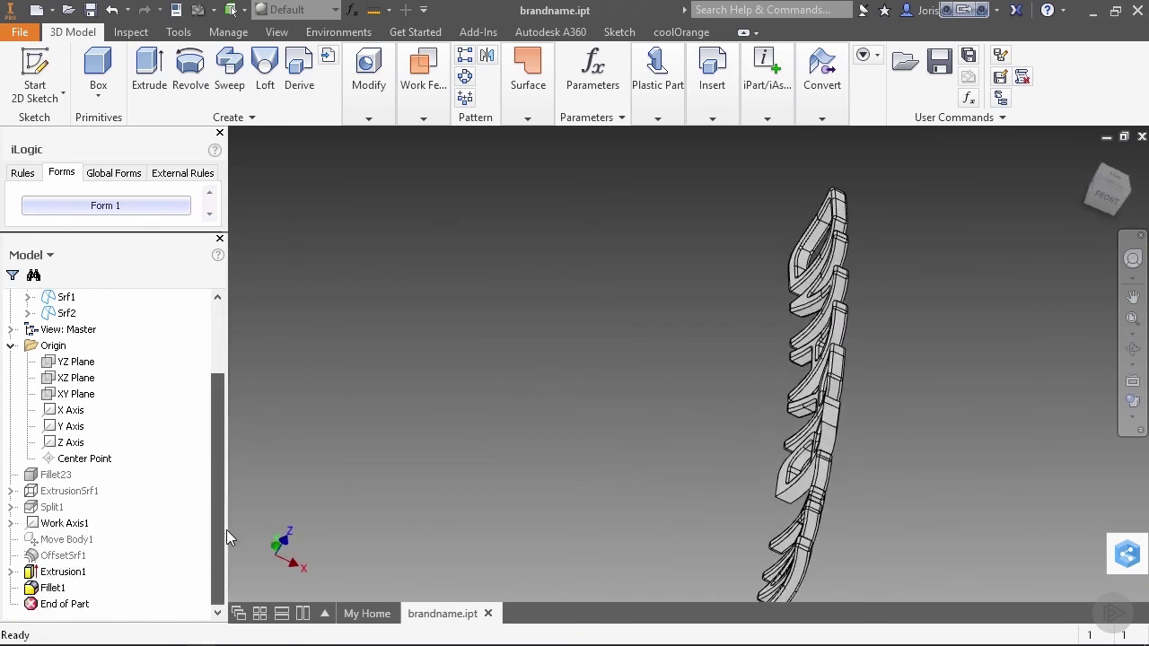
Edit Extrusion1 so its Between extent starts at the YZ Plane, then view the lettering.
right_click(64, 572)
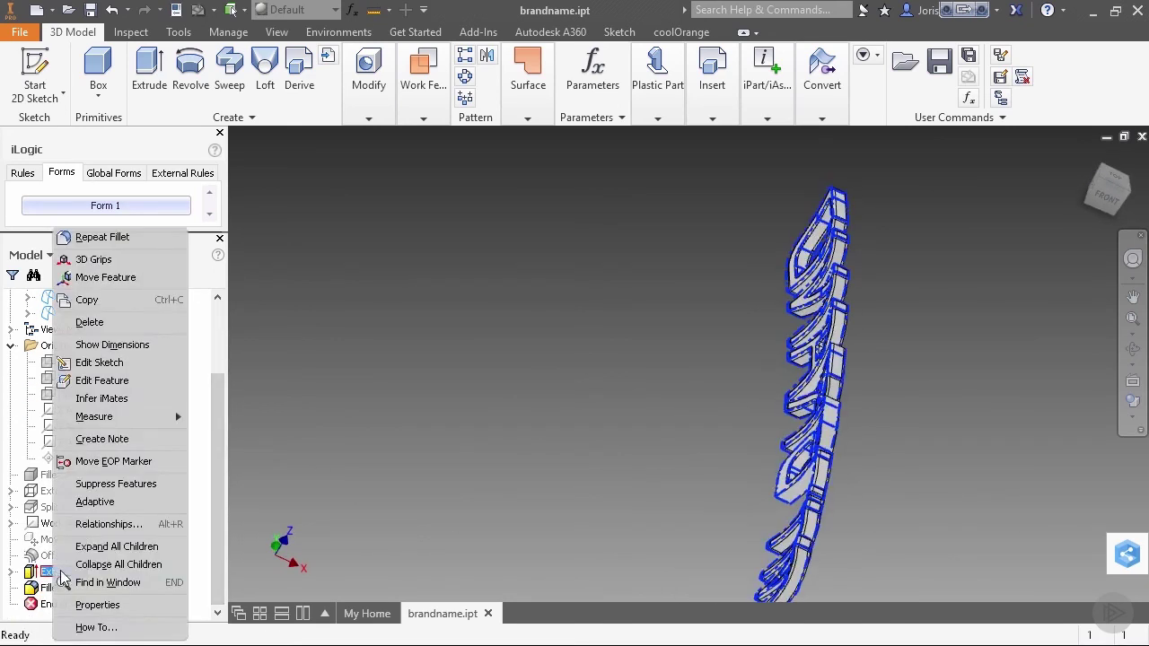
click(103, 380)
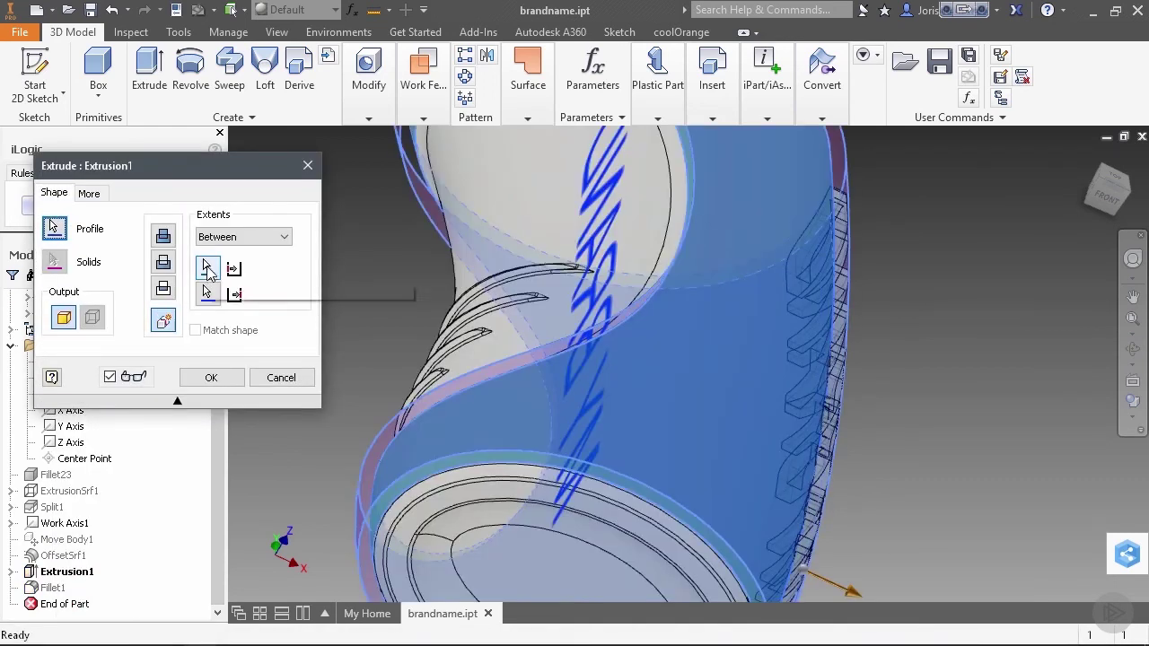
click(207, 268)
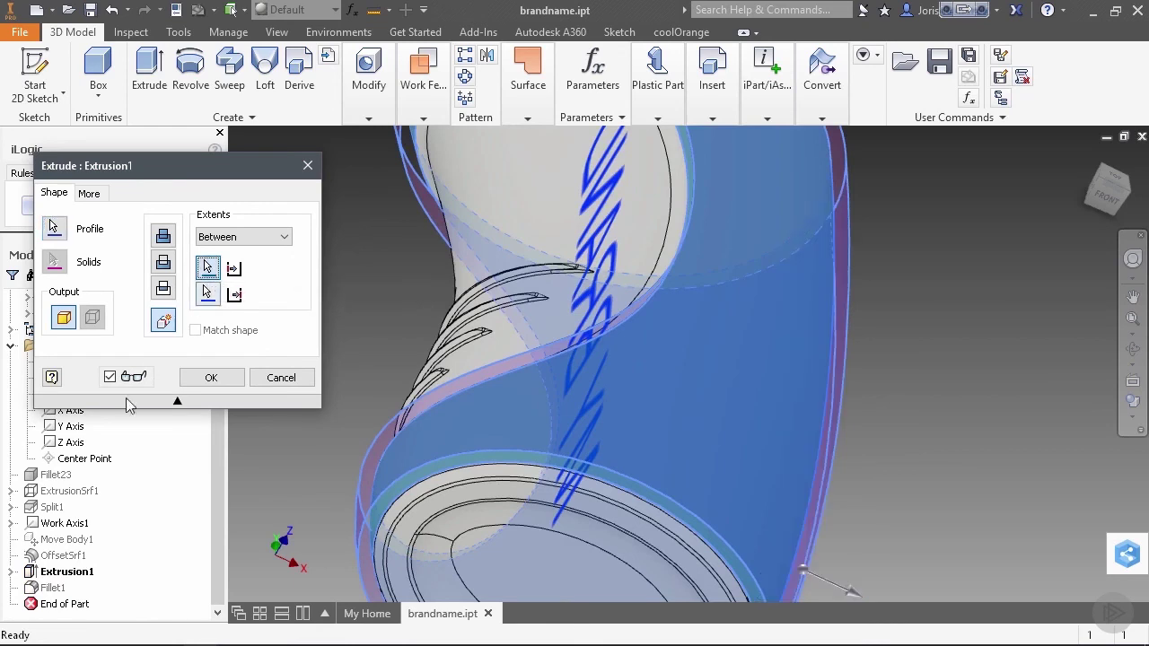
drag(177, 176, 354, 194)
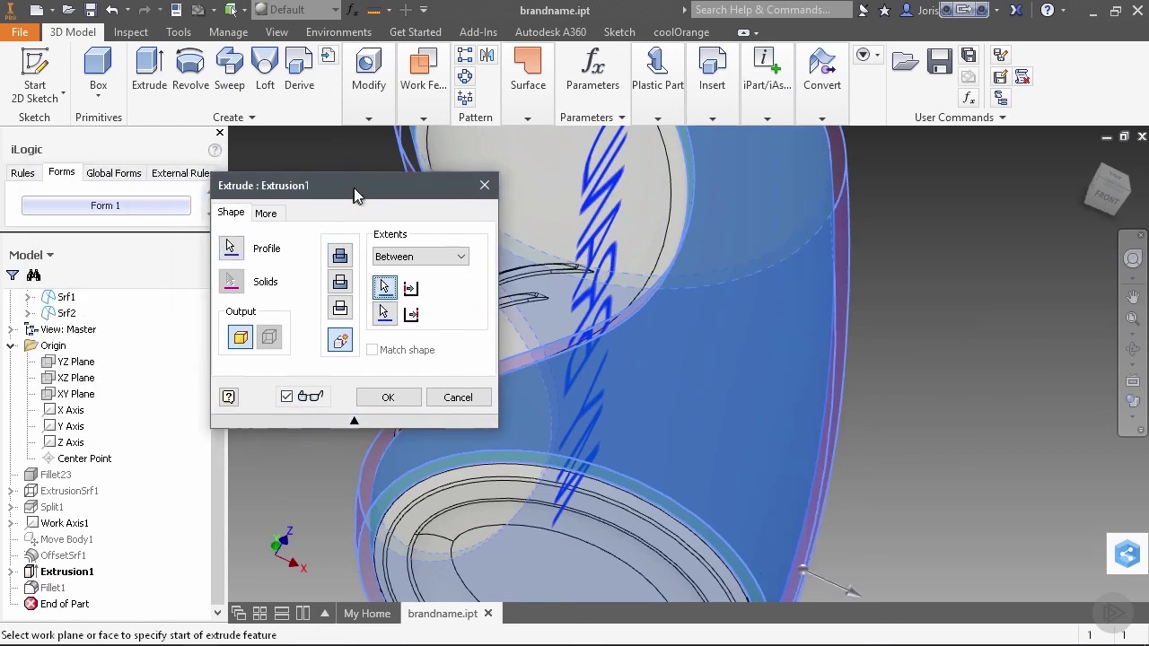
click(70, 362)
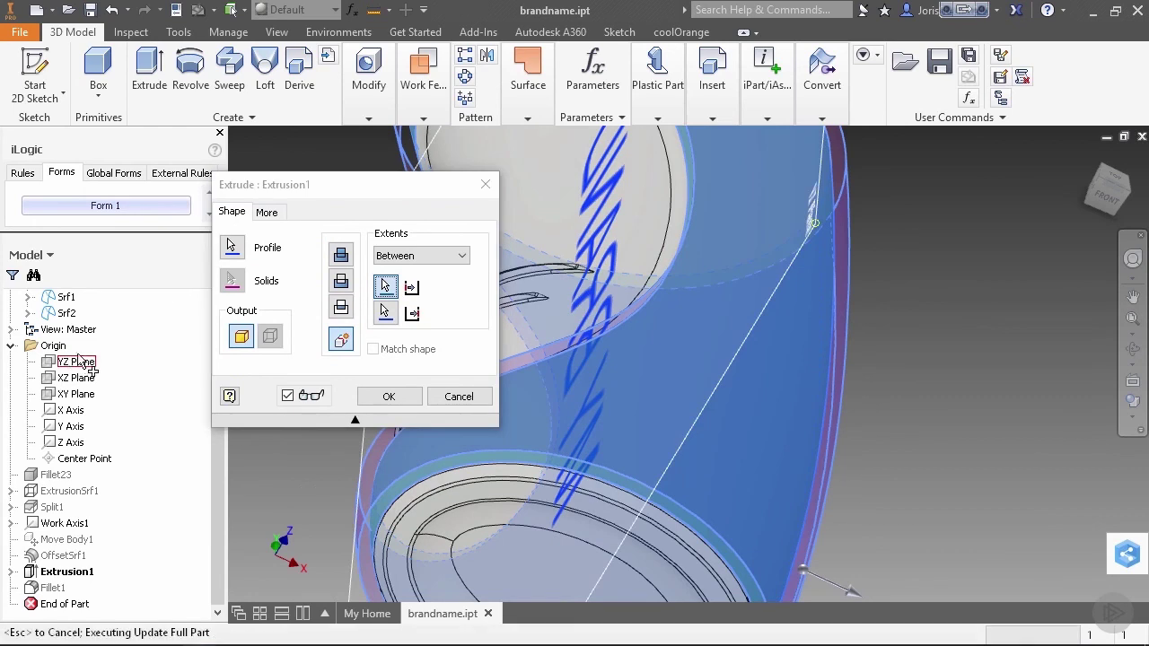
click(402, 399)
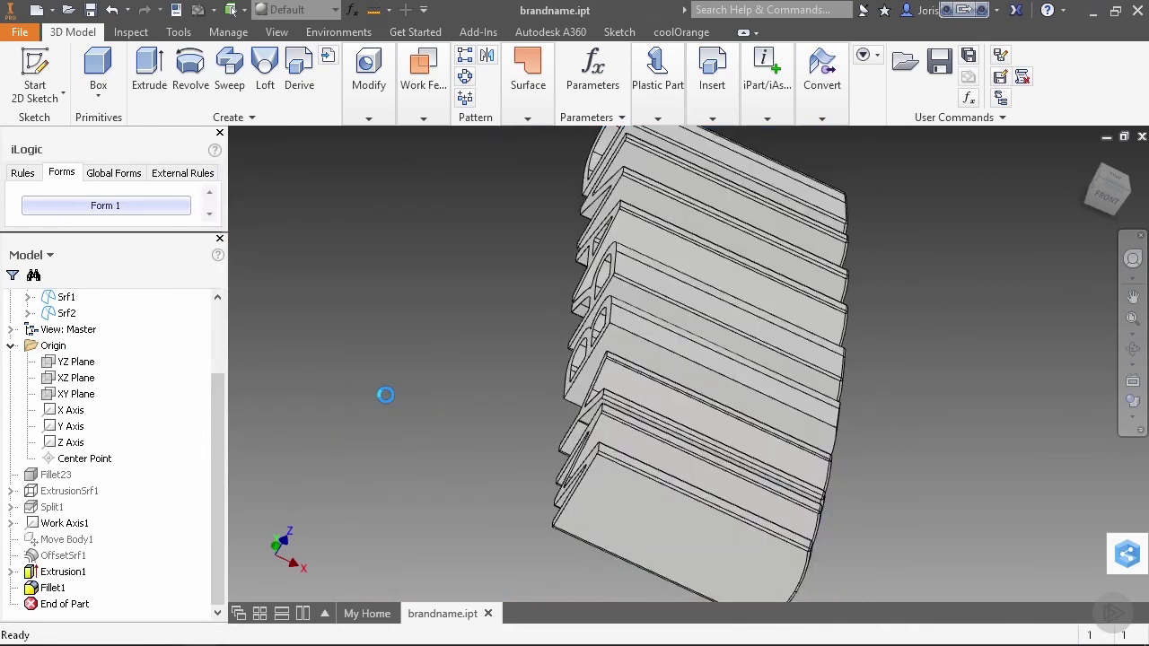
shift+middle_drag(760, 441, 293, 266)
shift+middle_drag(642, 414, 718, 412)
Fillet three edges of the letter B at .5, then fillet the B outline edges.
click(366, 103)
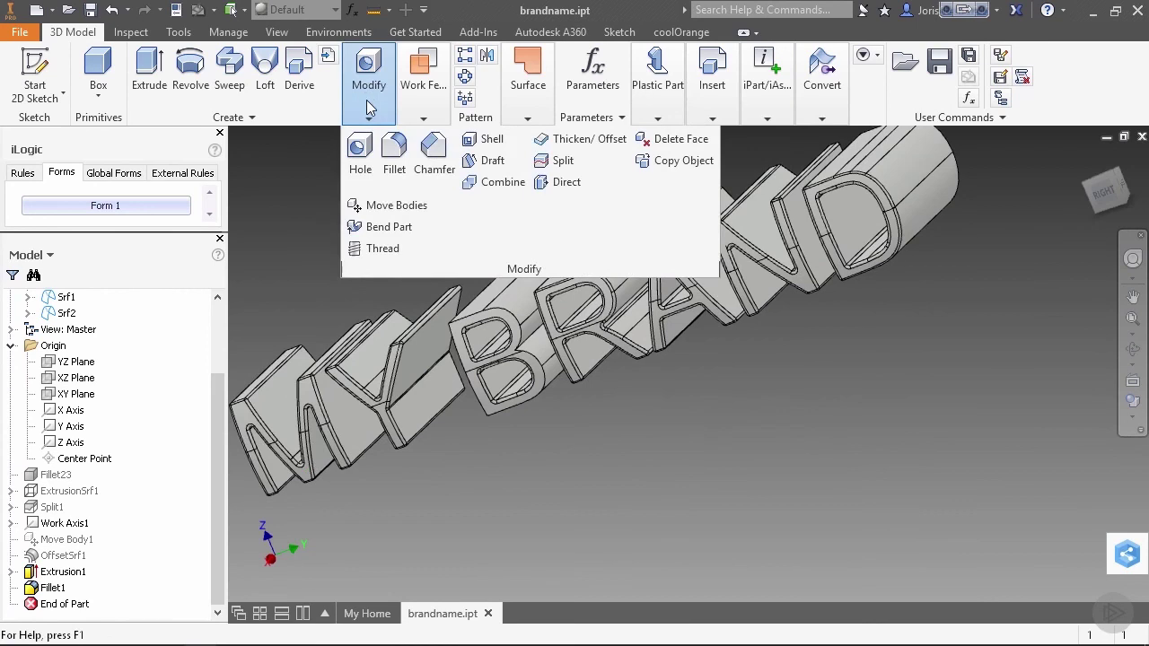
click(394, 146)
drag(453, 141, 926, 337)
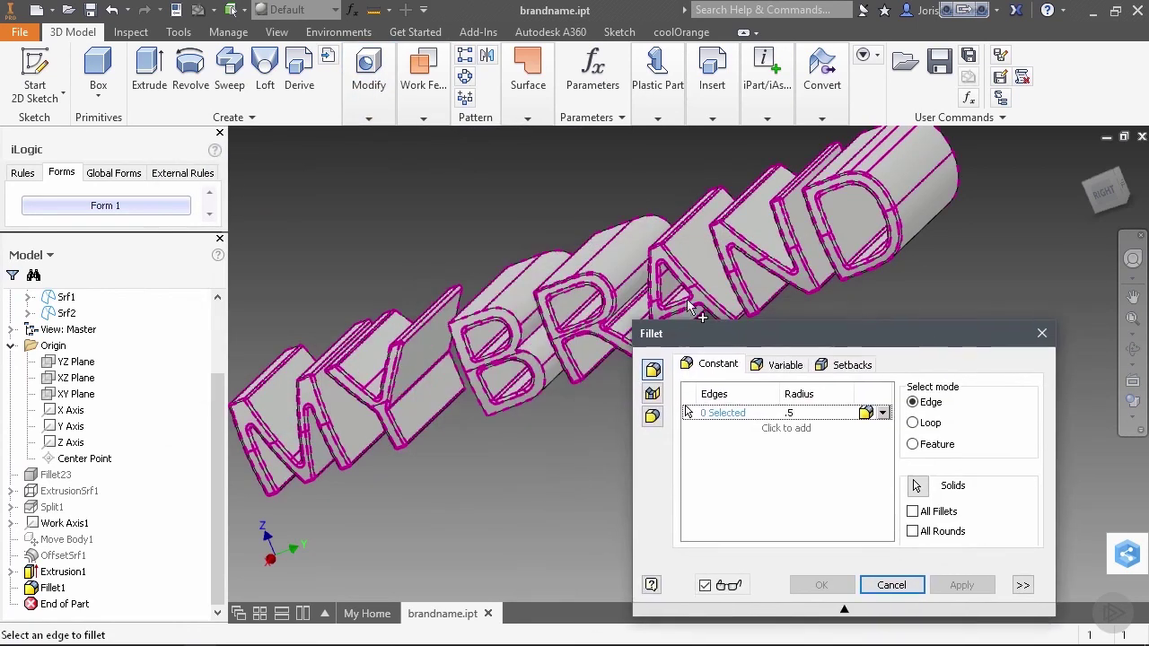
click(539, 341)
click(475, 312)
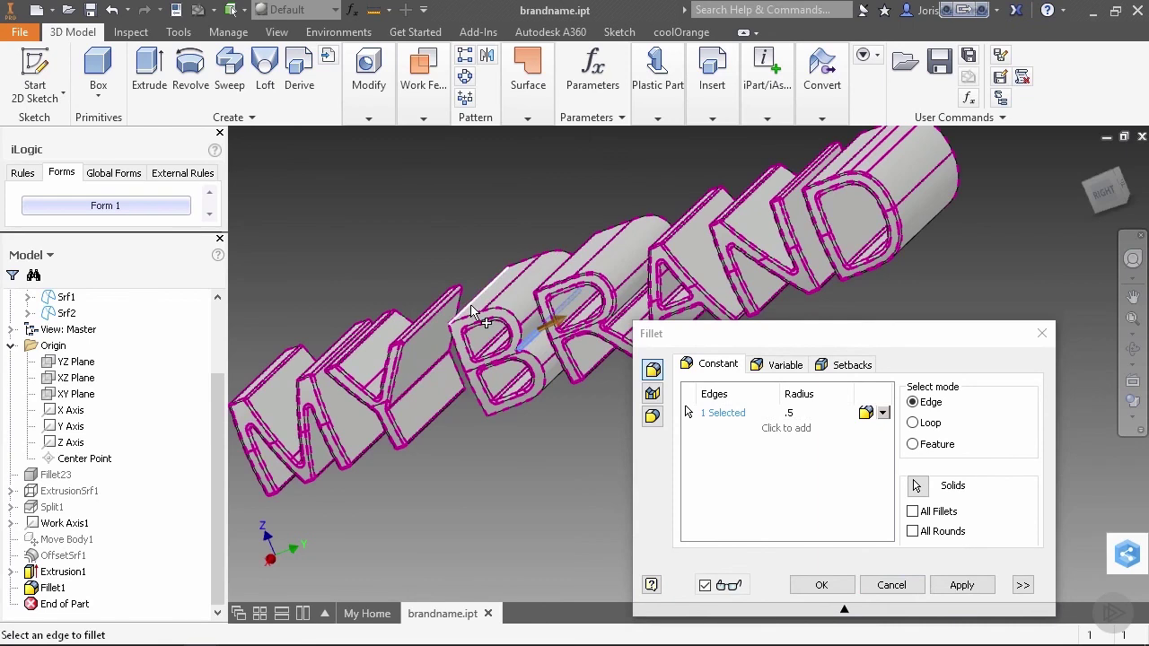
click(492, 412)
click(959, 584)
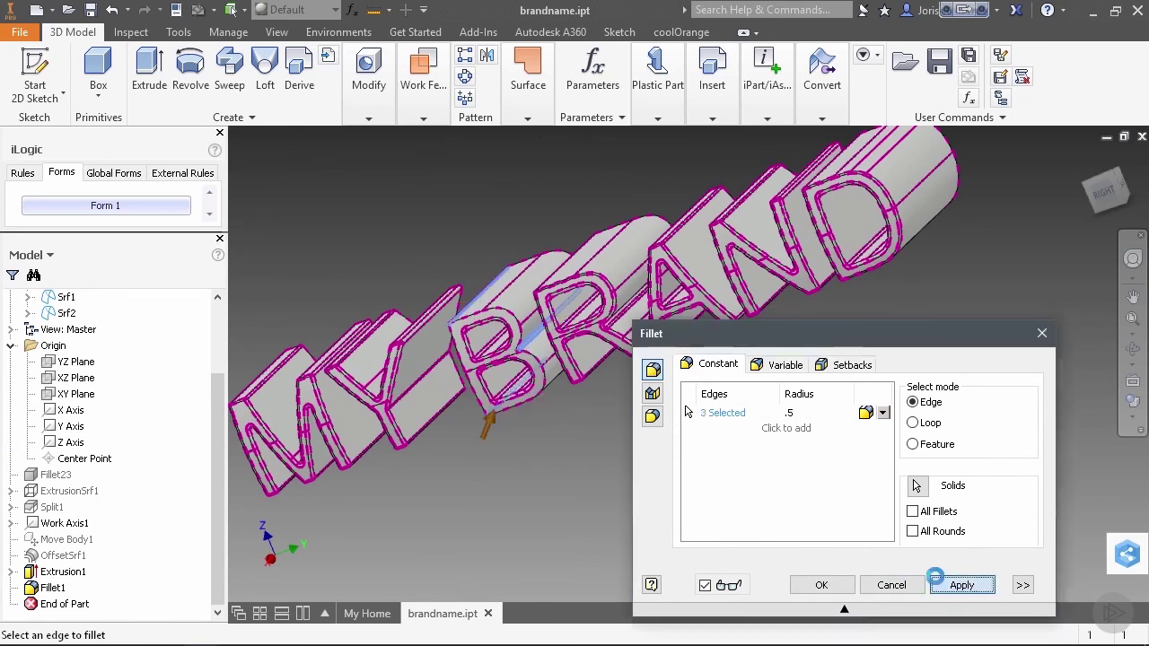
click(524, 330)
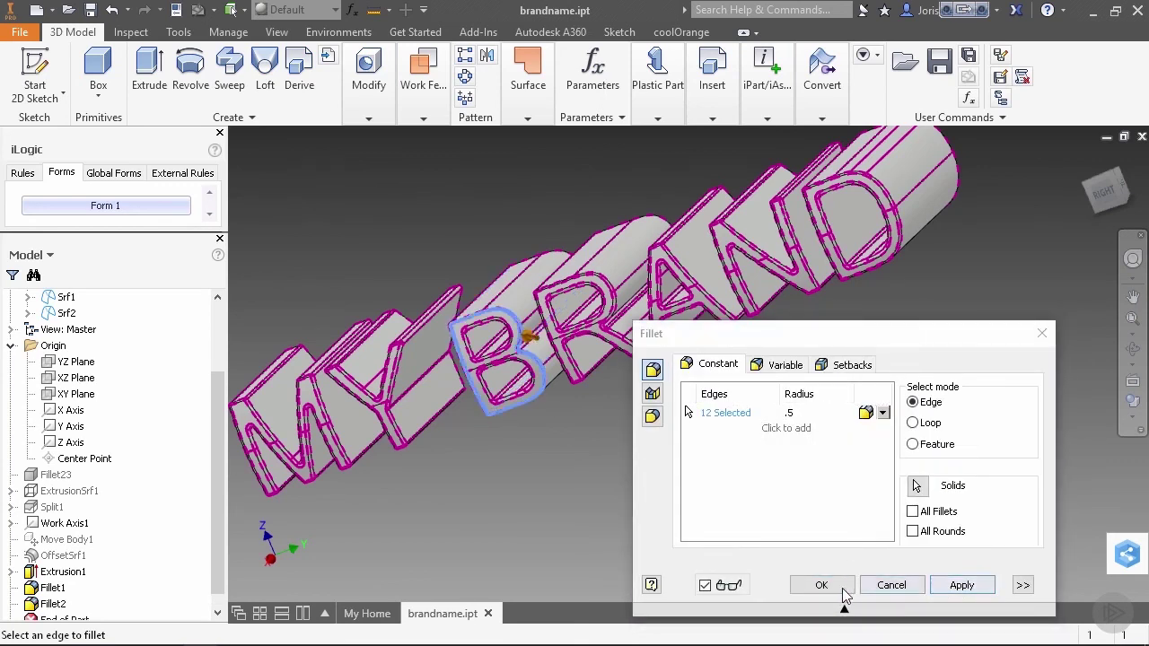
click(821, 586)
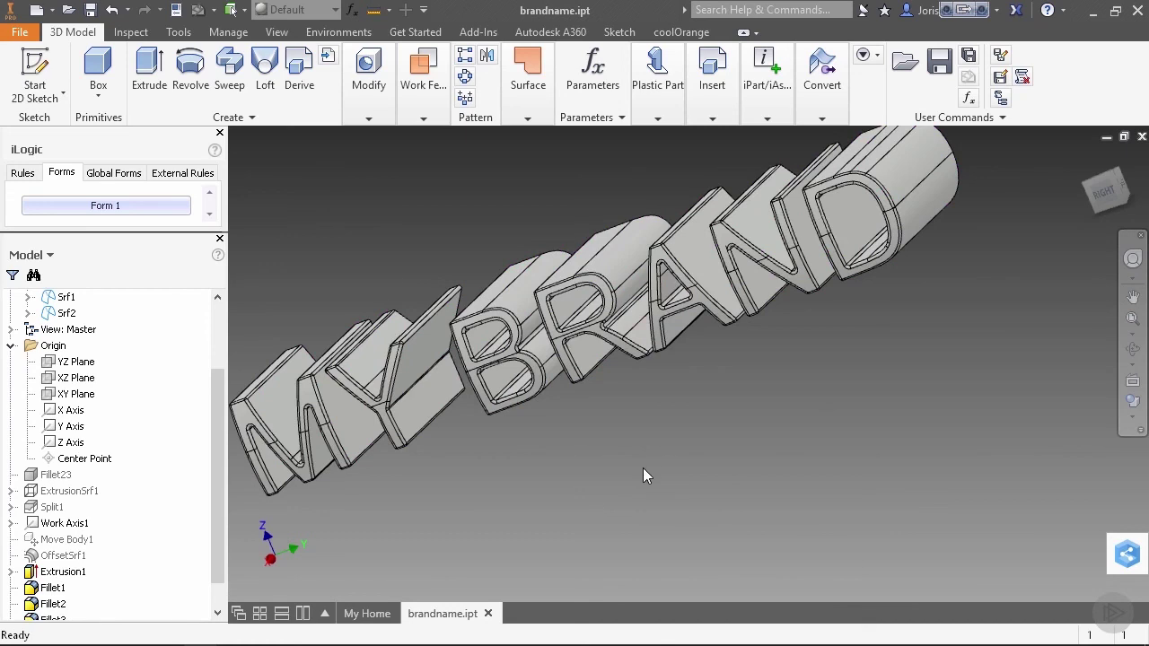